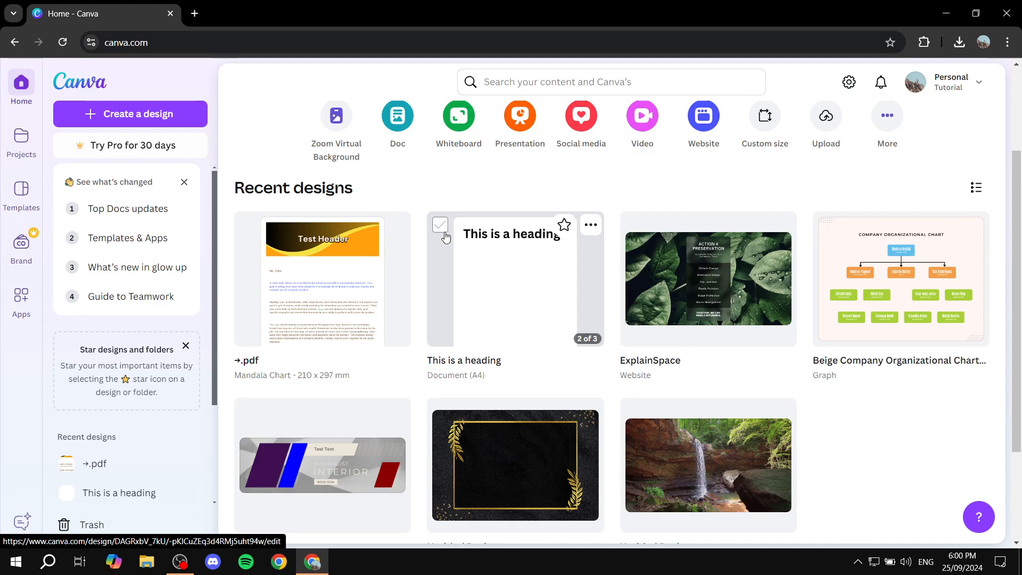
Step: Move the recent design titled "This is a heading" to the trash
{"action": "left_click", "coordinate": [440, 224]}
{"action": "left_click", "coordinate": [636, 496]}
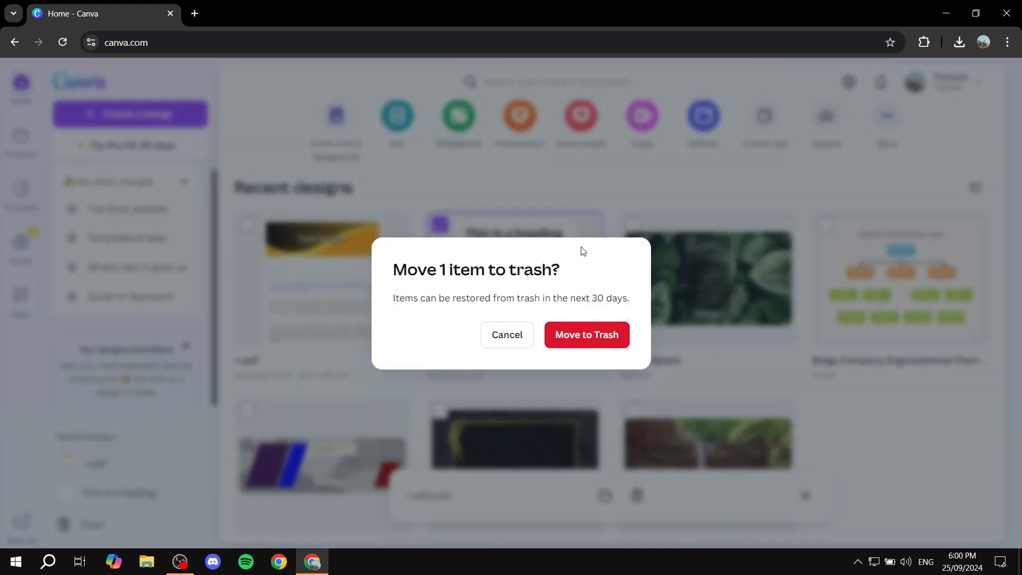
{"action": "left_click", "coordinate": [589, 335]}
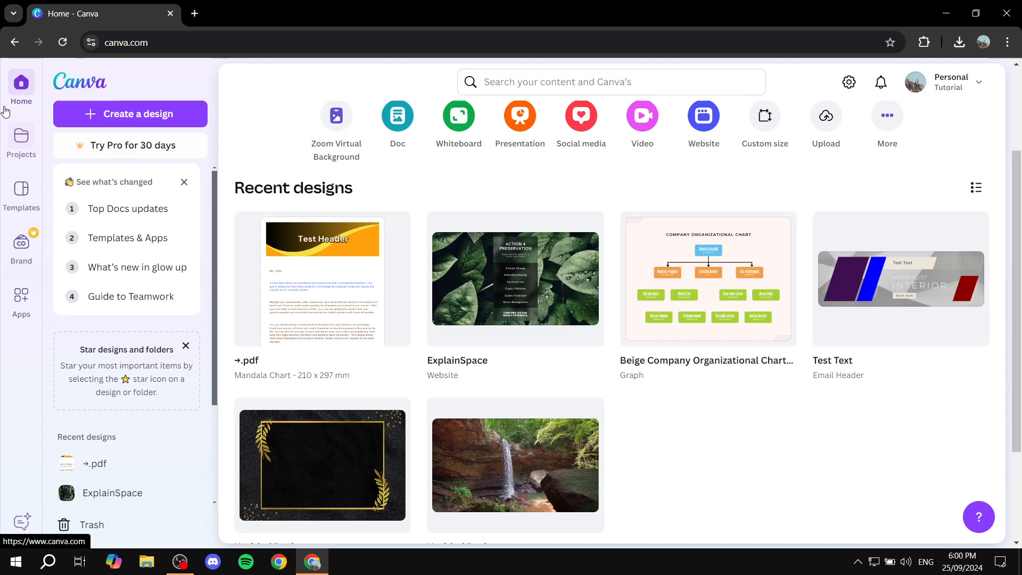
Step: Search the content and template library for "CV"
{"action": "scroll", "coordinate": [501, 226], "scroll_direction": "up", "scroll_amount": 3}
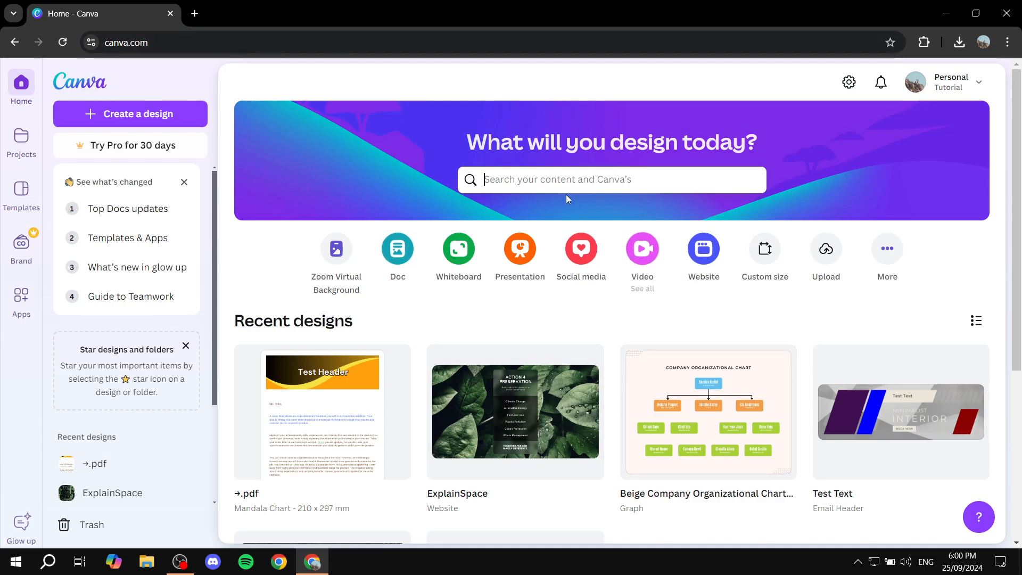
{"action": "left_click", "coordinate": [547, 179]}
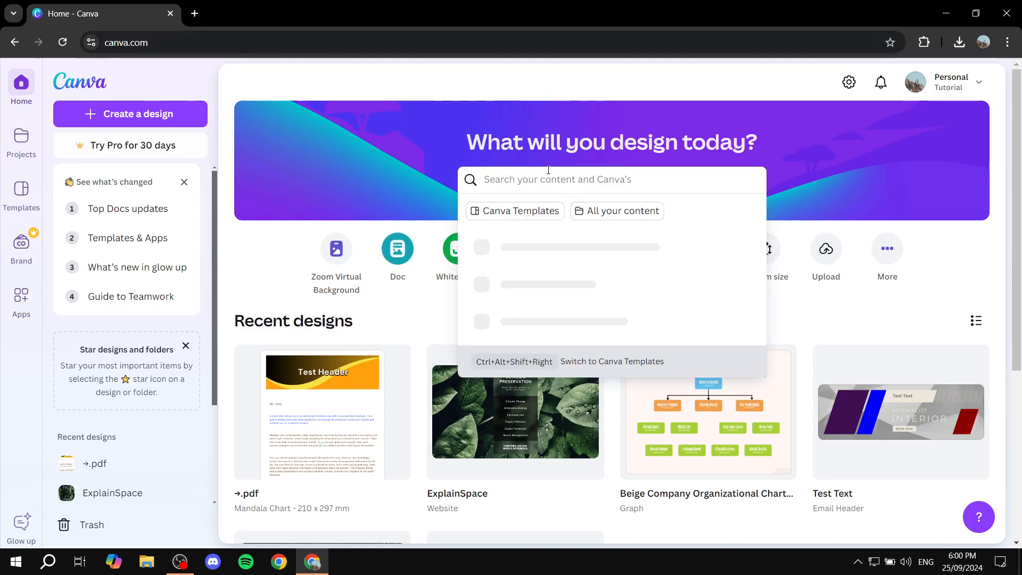
{"action": "left_click", "coordinate": [790, 138]}
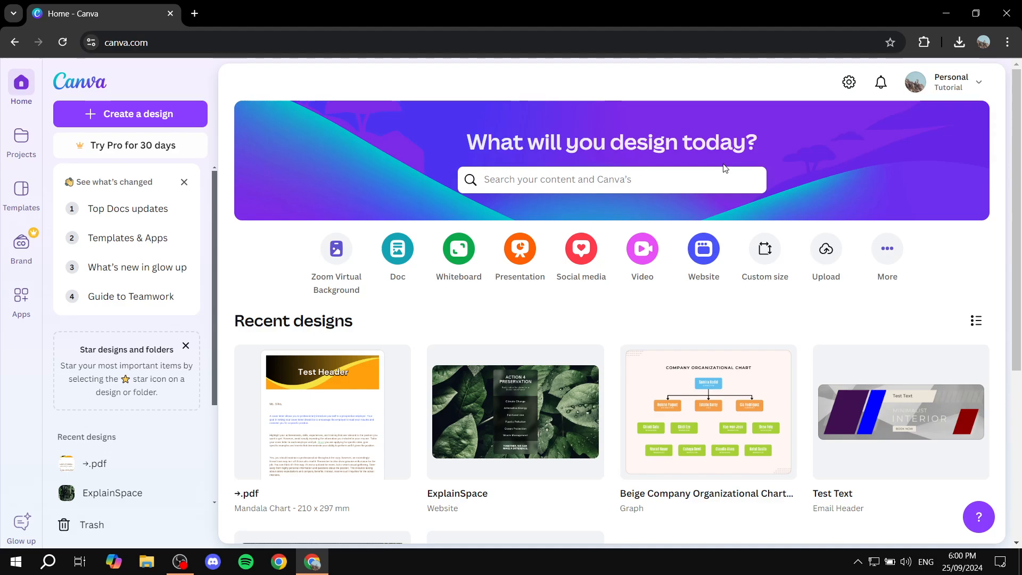
{"action": "left_click", "coordinate": [692, 174]}
{"action": "type", "text": "CV"}
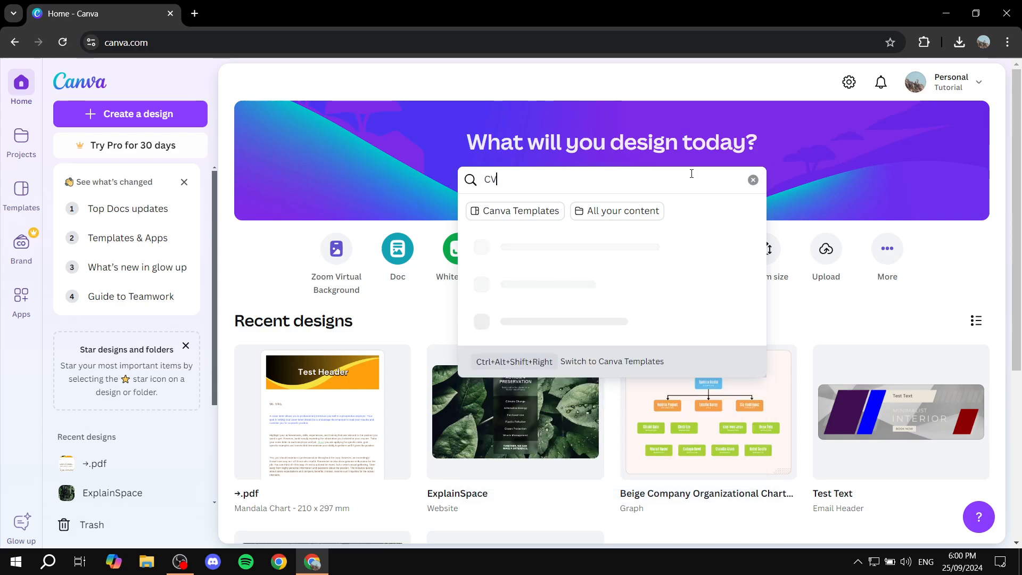
{"action": "key", "text": "Return"}
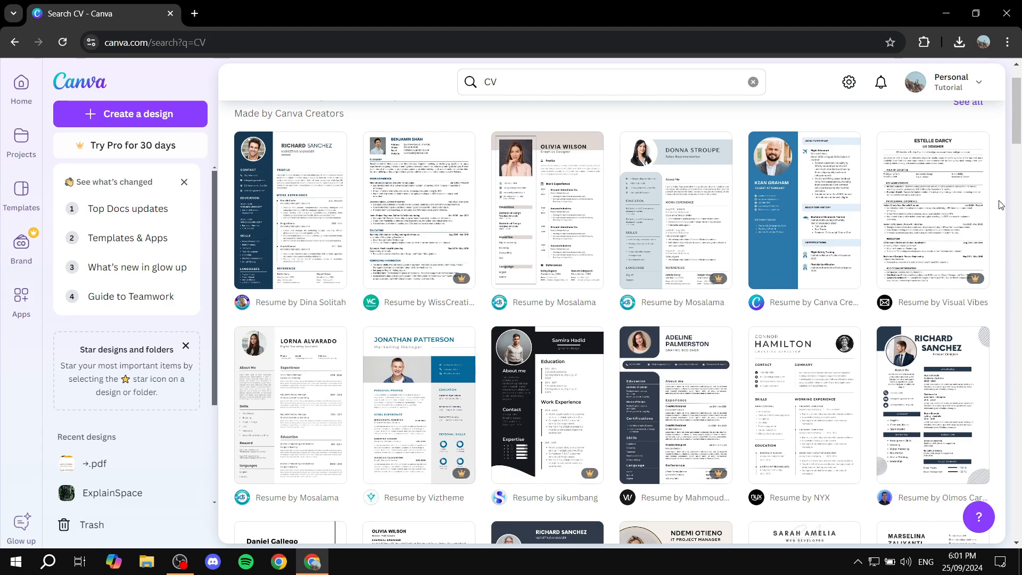
Step: Choose the "blue professional modern CV resume" template from the results and open it for customizing
{"action": "scroll", "coordinate": [1000, 205], "scroll_direction": "up", "scroll_amount": 1}
{"action": "scroll", "coordinate": [958, 266], "scroll_direction": "down", "scroll_amount": 2}
{"action": "left_click", "coordinate": [883, 321]}
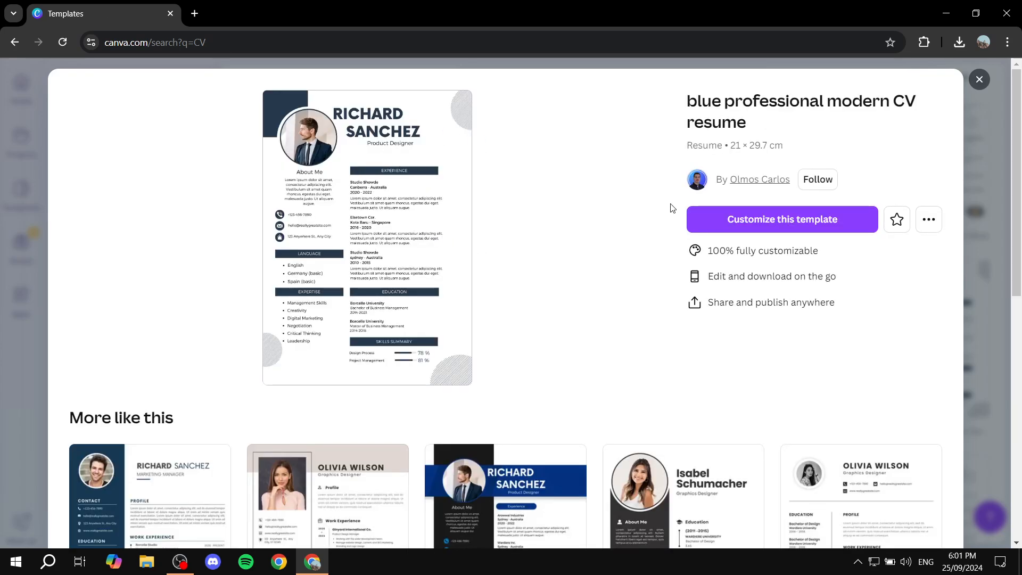
{"action": "left_click", "coordinate": [745, 219]}
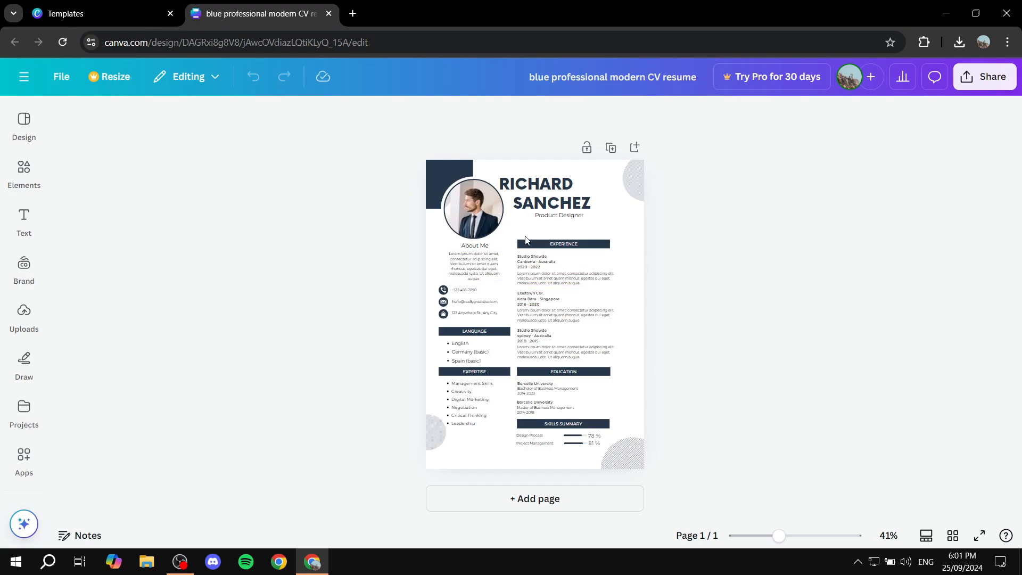
{"action": "scroll", "coordinate": [680, 320], "scroll_direction": "up", "scroll_amount": 6}
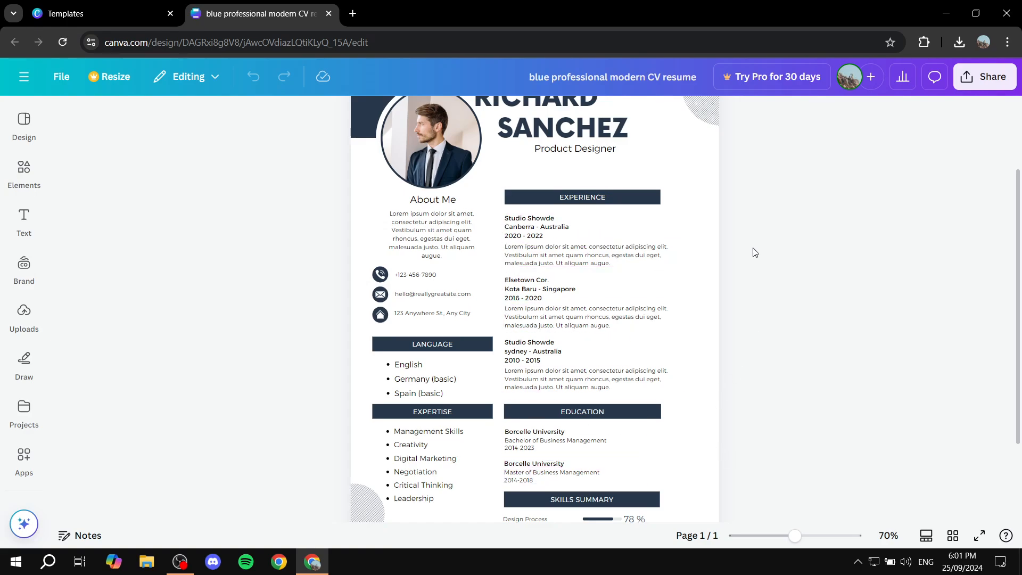
{"action": "scroll", "coordinate": [752, 251], "scroll_direction": "up", "scroll_amount": 2}
{"action": "scroll", "coordinate": [753, 251], "scroll_direction": "up", "scroll_amount": 4}
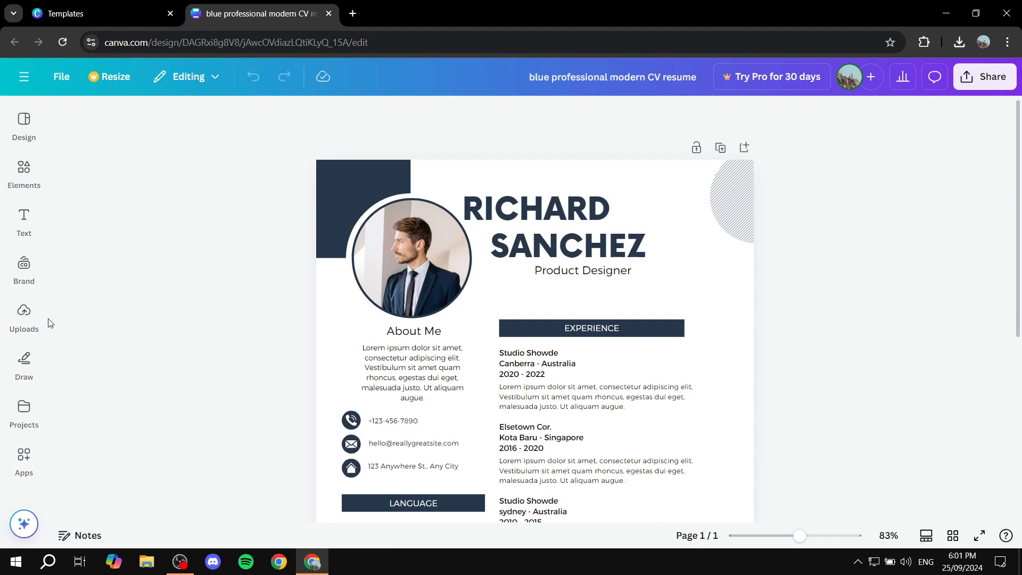
{"action": "left_click", "coordinate": [29, 317]}
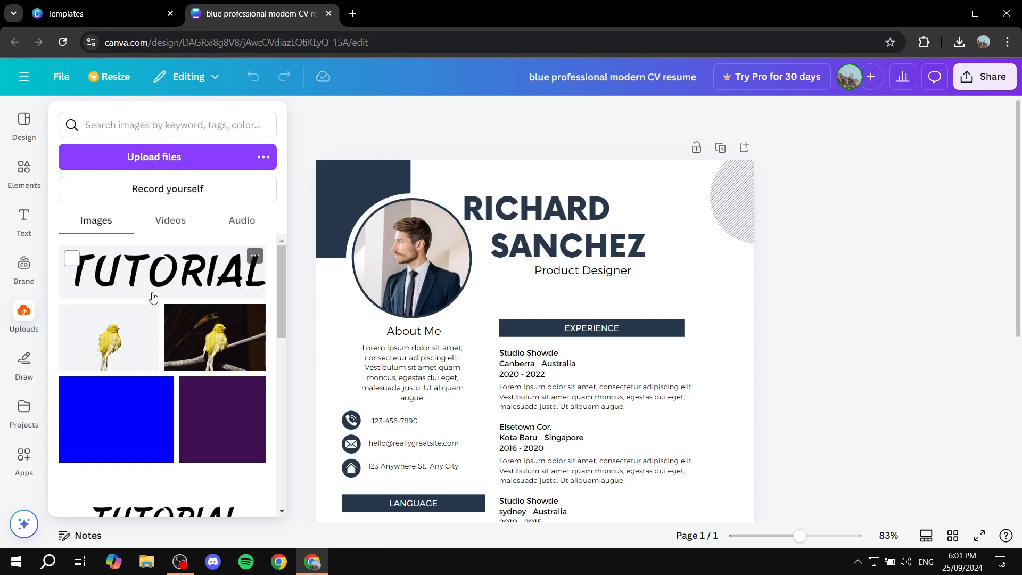
{"action": "left_click", "coordinate": [183, 155]}
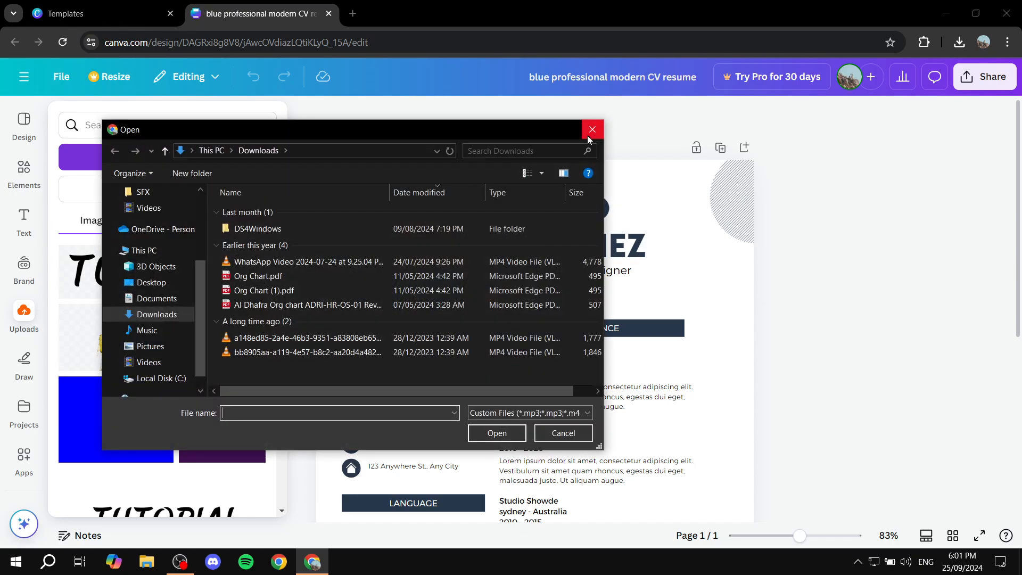
{"action": "left_click", "coordinate": [590, 132]}
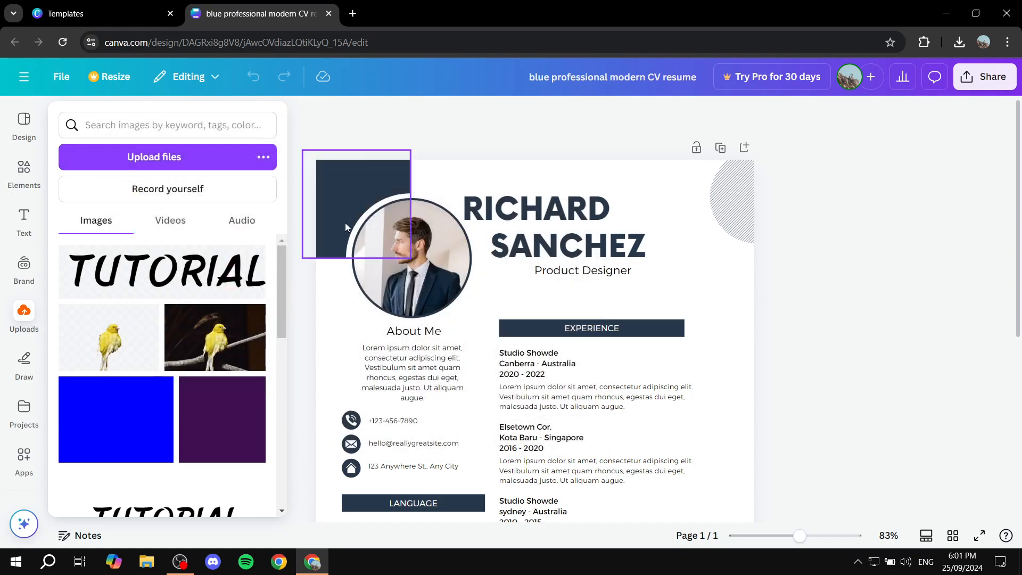
Step: Replace the circular portrait photo on the resume with the solid blue image from the uploads
{"action": "left_click", "coordinate": [21, 314]}
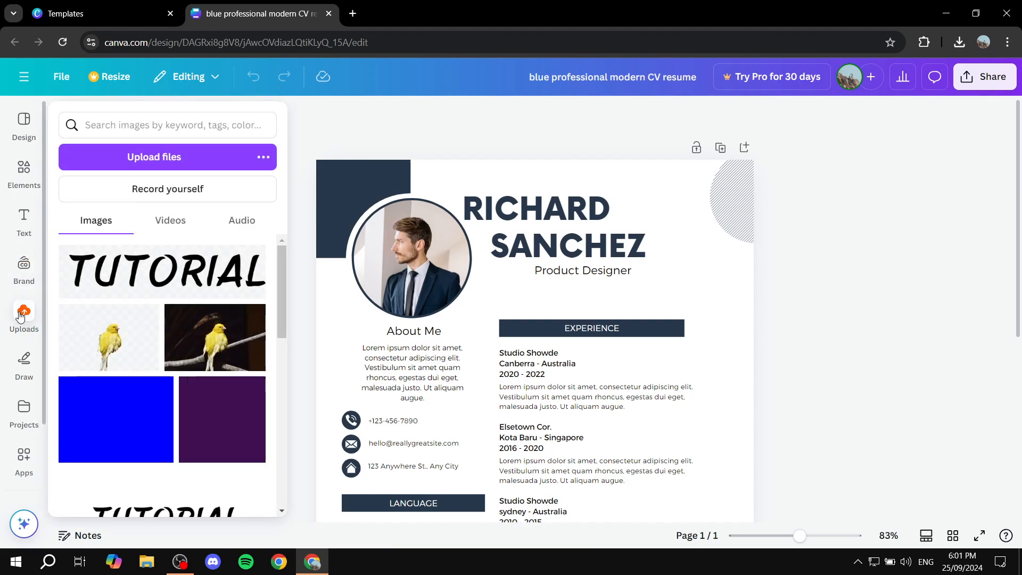
{"action": "mouse_move", "coordinate": [161, 314]}
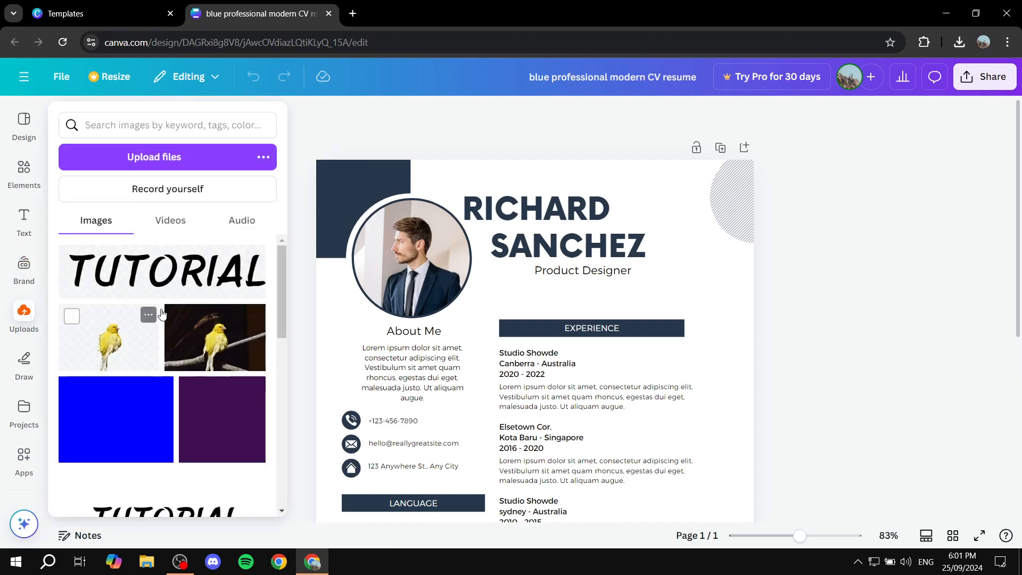
{"action": "mouse_move", "coordinate": [169, 458]}
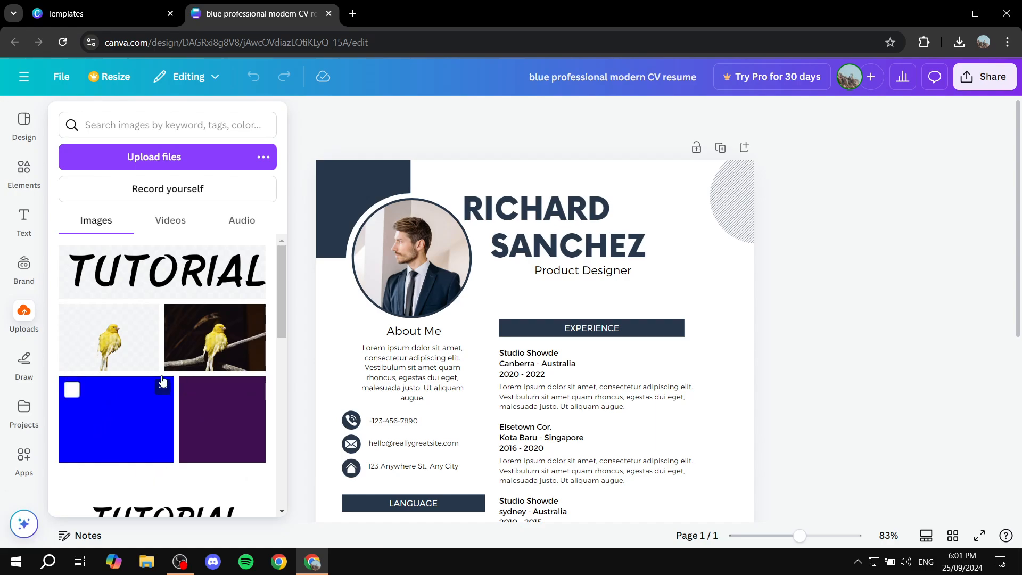
{"action": "left_click_drag", "start_coordinate": [98, 439], "coordinate": [415, 268]}
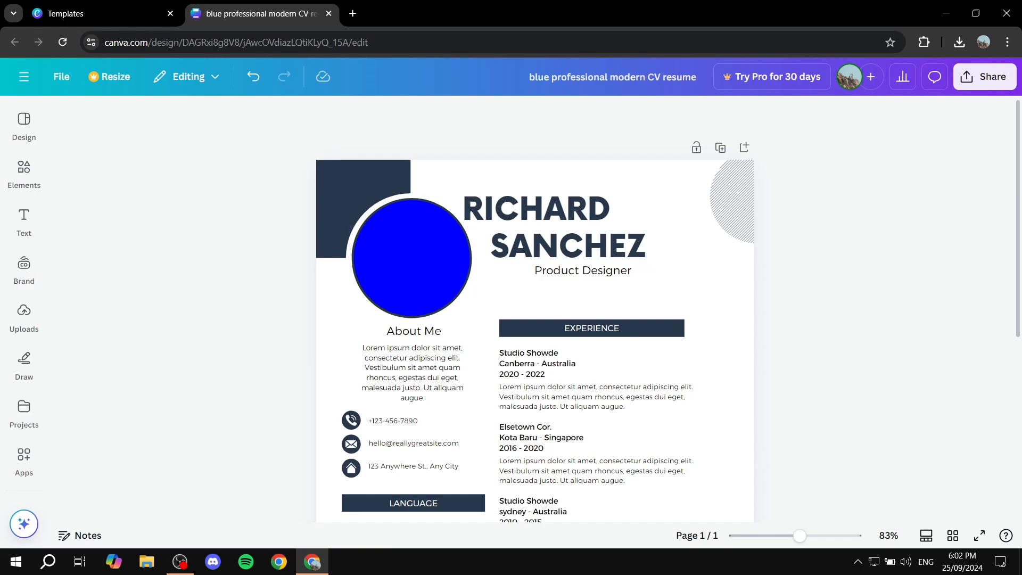
Step: Fill the circular photo frame with the dark purple image from the uploads
{"action": "left_click", "coordinate": [24, 269]}
{"action": "left_click", "coordinate": [24, 314]}
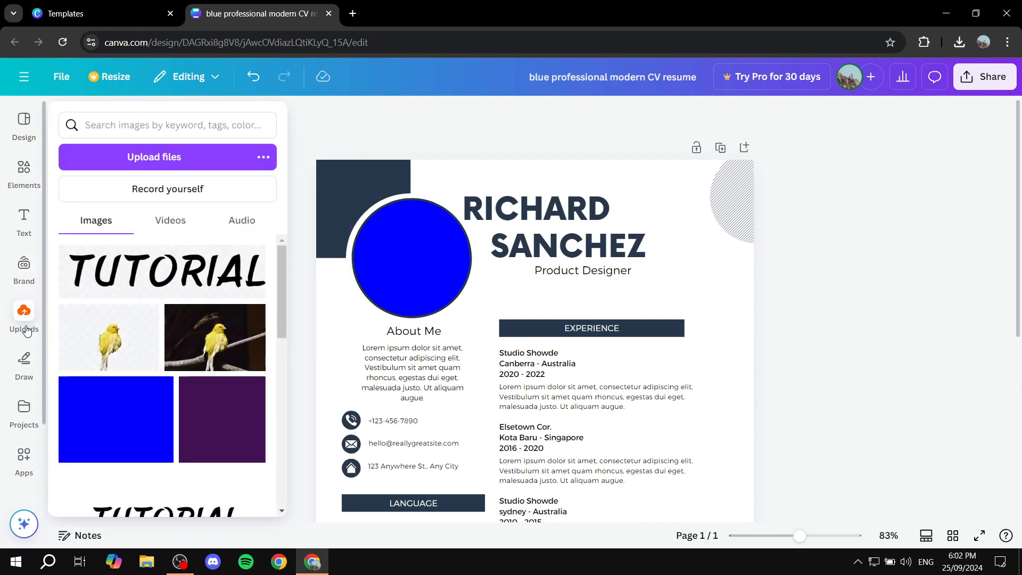
{"action": "left_click_drag", "start_coordinate": [198, 420], "coordinate": [381, 272]}
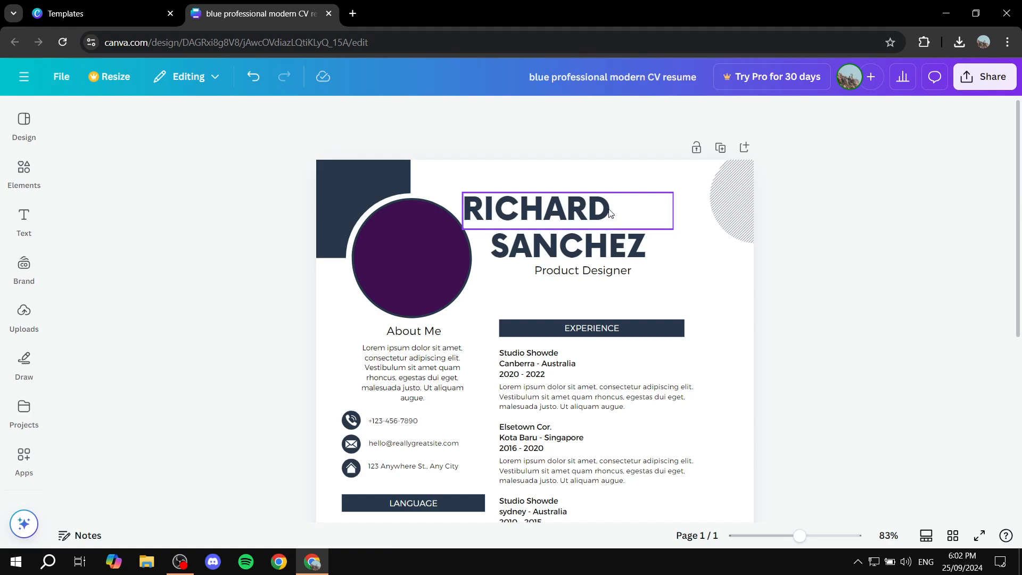
Step: Replace the first line of the large name heading with "TEST TESTER"
{"action": "left_click", "coordinate": [623, 212]}
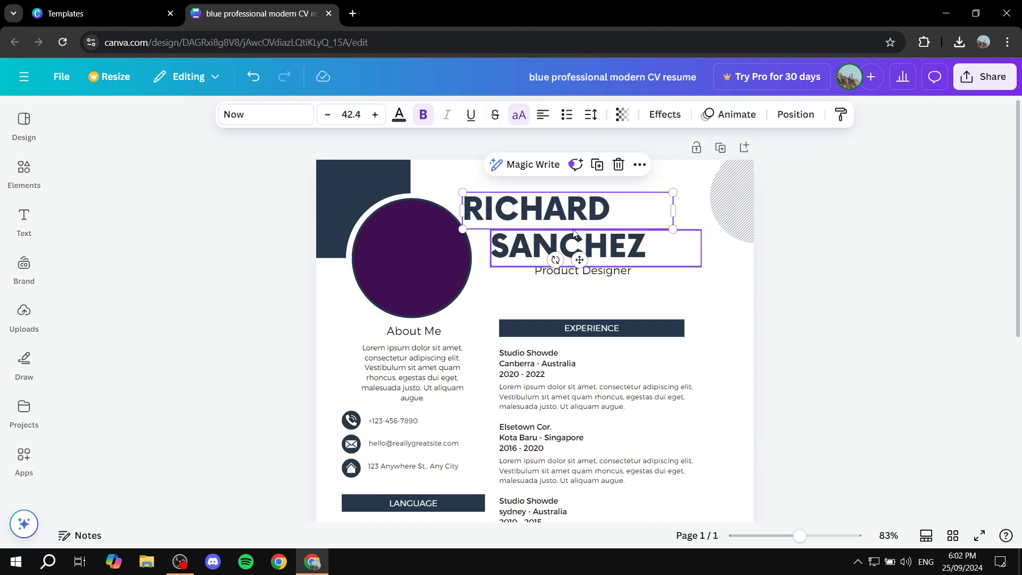
{"action": "double_click", "coordinate": [617, 217]}
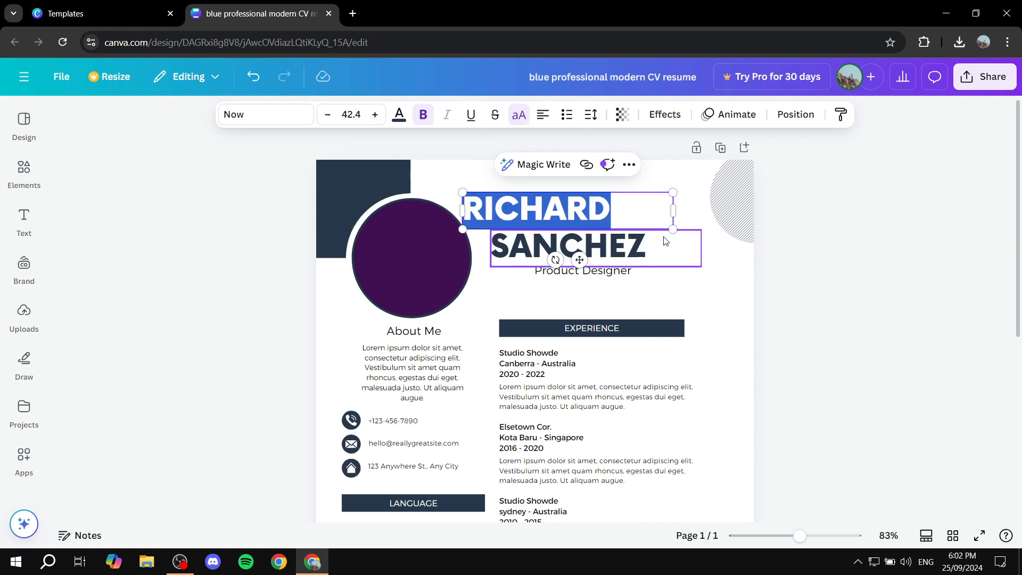
{"action": "type", "text": "TEST"}
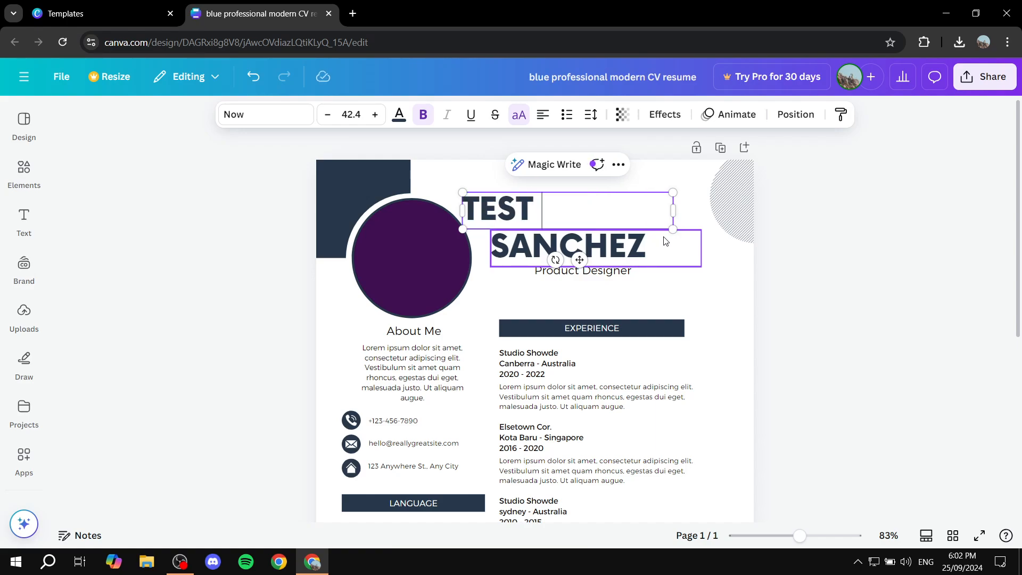
{"action": "type", "text": " TESTER"}
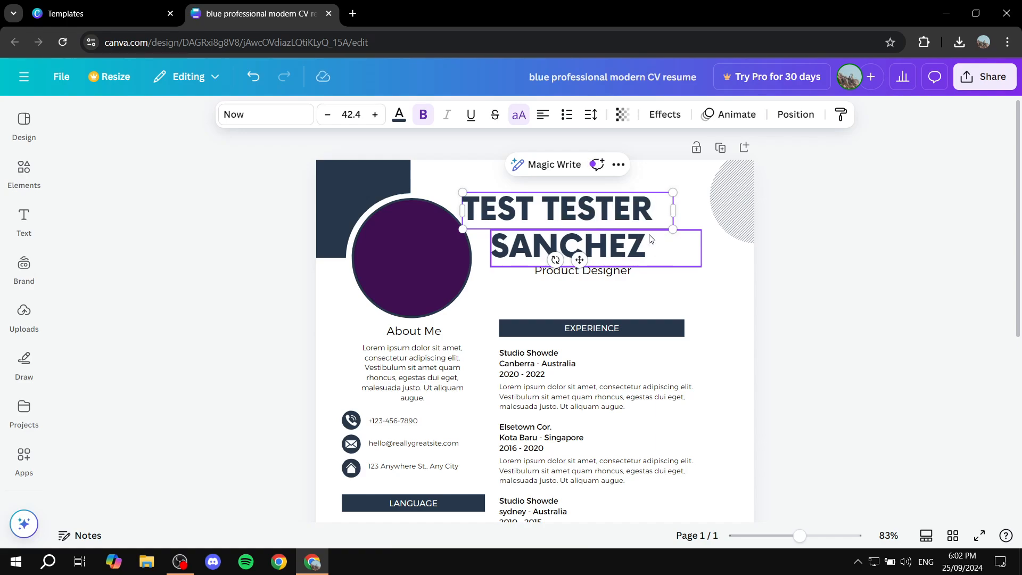
Step: Replace the second line of the large name heading with "TUTORIAL"
{"action": "left_click", "coordinate": [661, 257]}
{"action": "left_click", "coordinate": [661, 257]}
{"action": "type", "text": "T"}
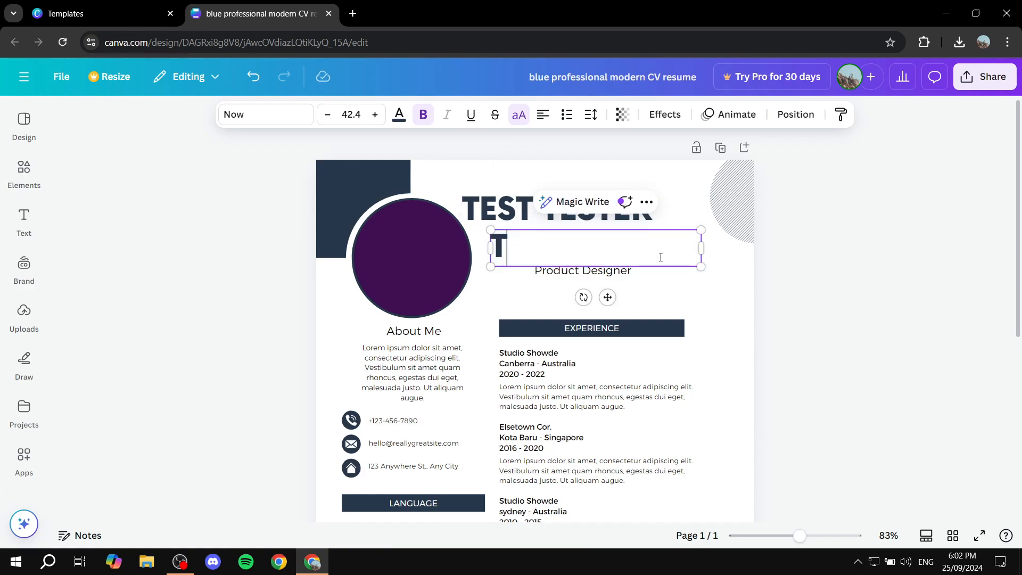
{"action": "type", "text": "UTORIALS="}
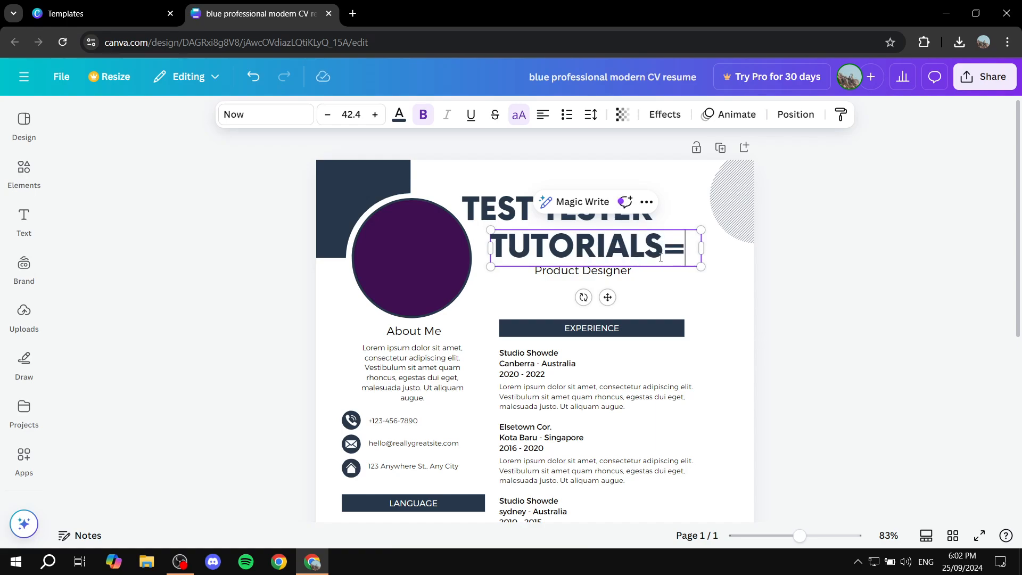
{"action": "key", "text": "BackSpace"}
{"action": "key", "text": "BackSpace"}
{"action": "left_click", "coordinate": [842, 280]}
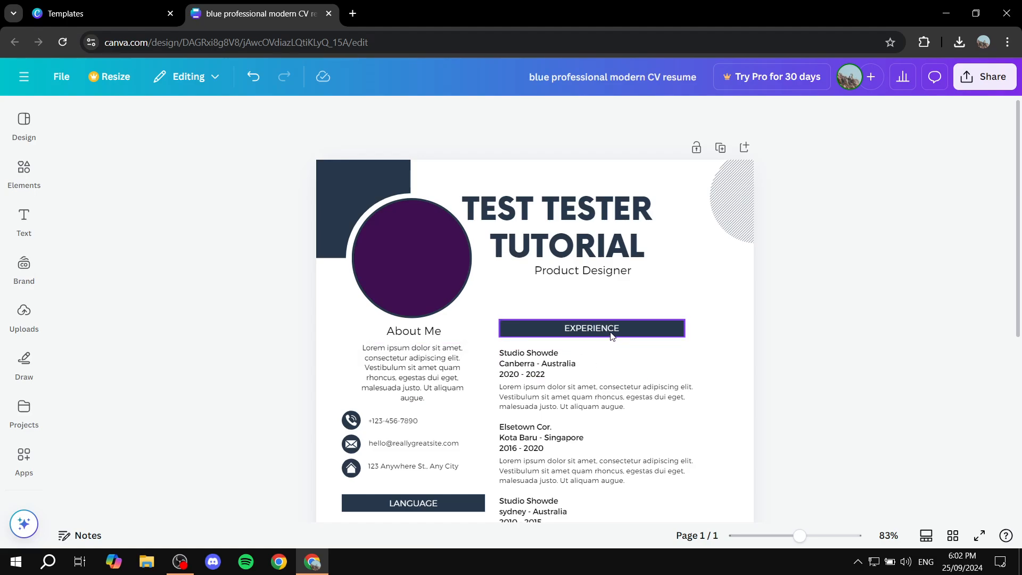
Step: Examine the resume's experience, education, skills, language and contact sections, including the editable phone number text
{"action": "scroll", "coordinate": [609, 320], "scroll_direction": "down", "scroll_amount": 1}
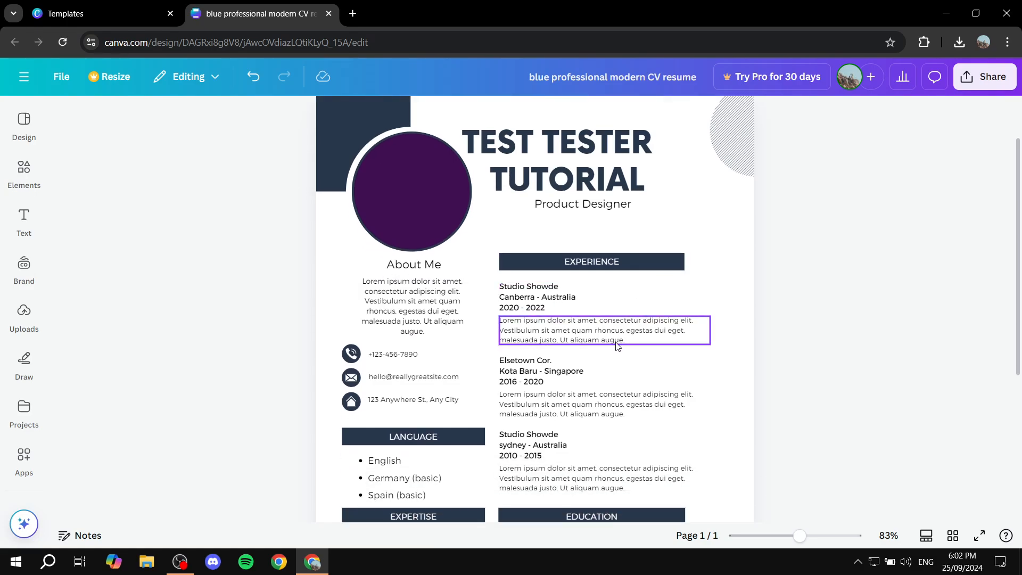
{"action": "scroll", "coordinate": [559, 330], "scroll_direction": "down", "scroll_amount": 2}
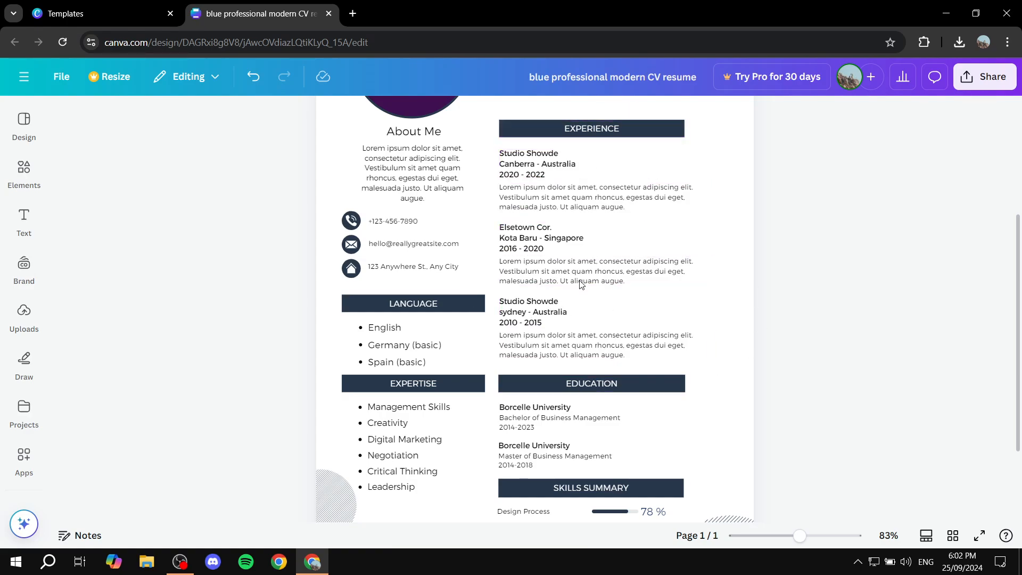
{"action": "scroll", "coordinate": [650, 310], "scroll_direction": "down", "scroll_amount": 2}
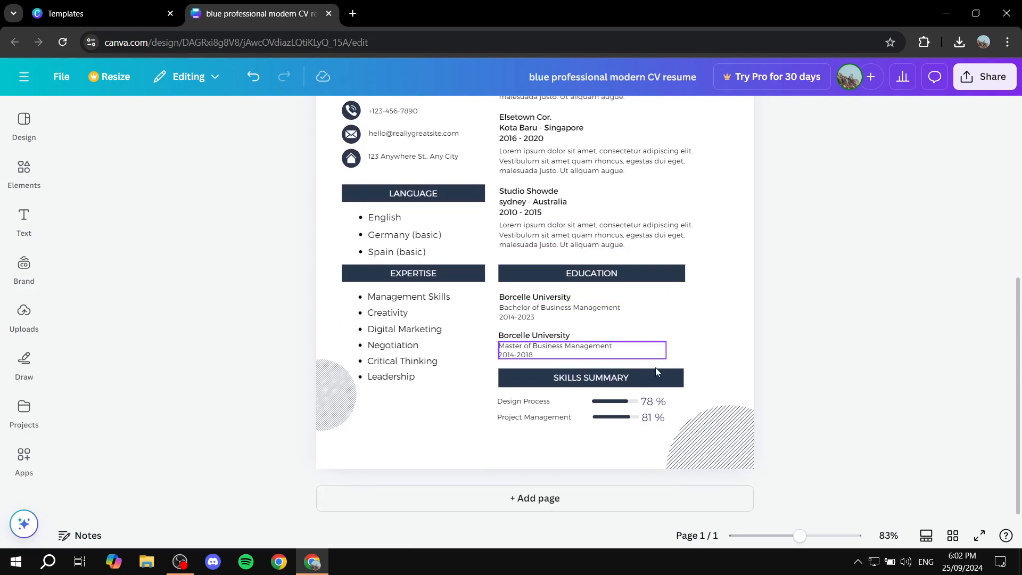
{"action": "scroll", "coordinate": [585, 383], "scroll_direction": "up", "scroll_amount": 2}
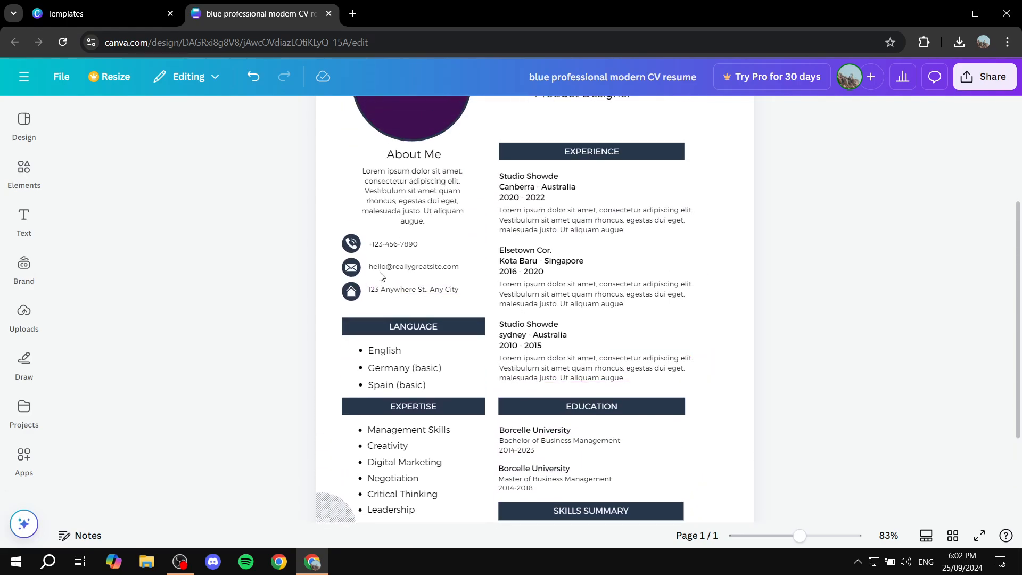
{"action": "scroll", "coordinate": [373, 256], "scroll_direction": "up", "scroll_amount": 3, "text": "ctrl"}
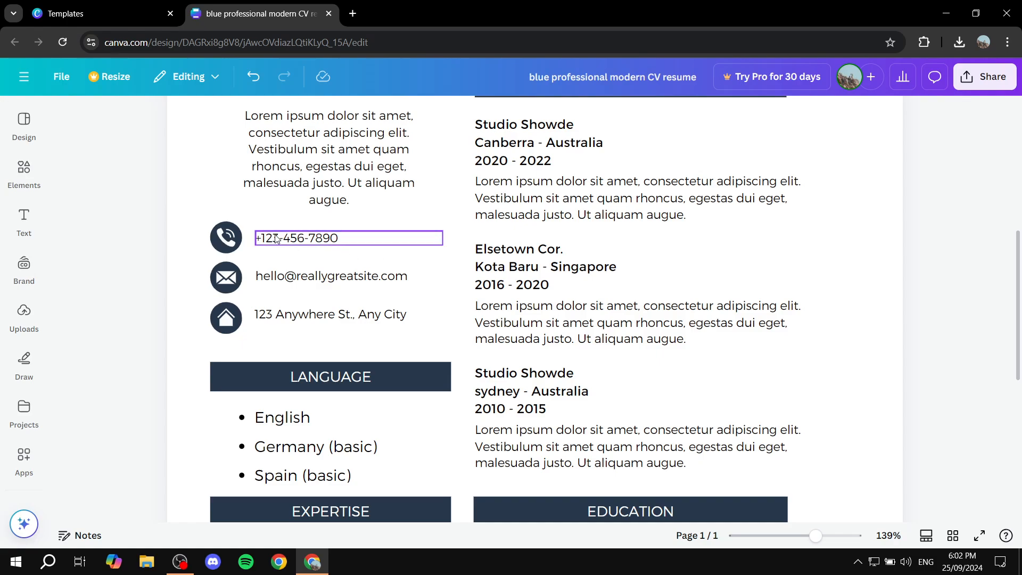
{"action": "double_click", "coordinate": [409, 238]}
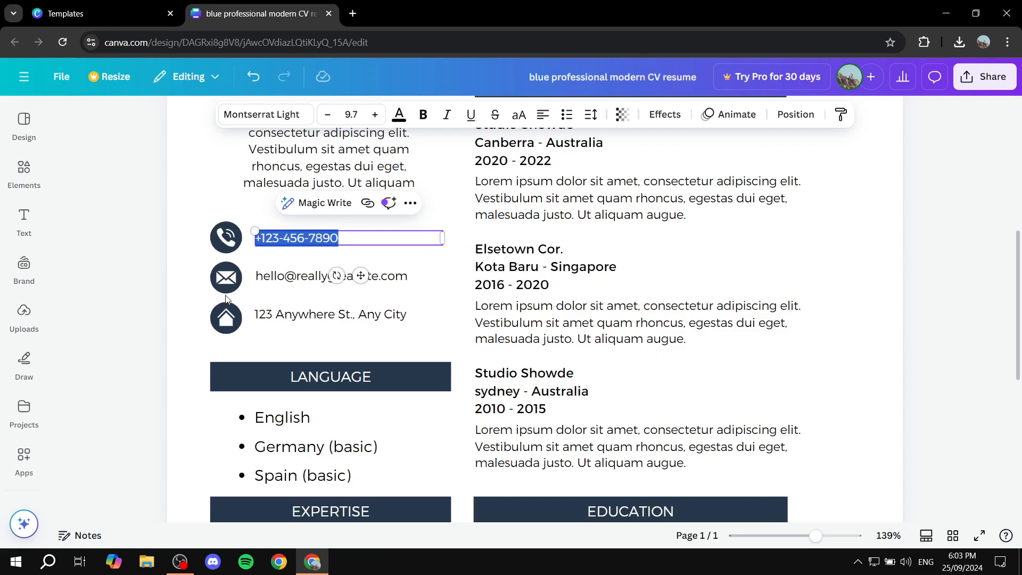
{"action": "left_click", "coordinate": [189, 302]}
{"action": "scroll", "coordinate": [594, 329], "scroll_direction": "up", "scroll_amount": 2}
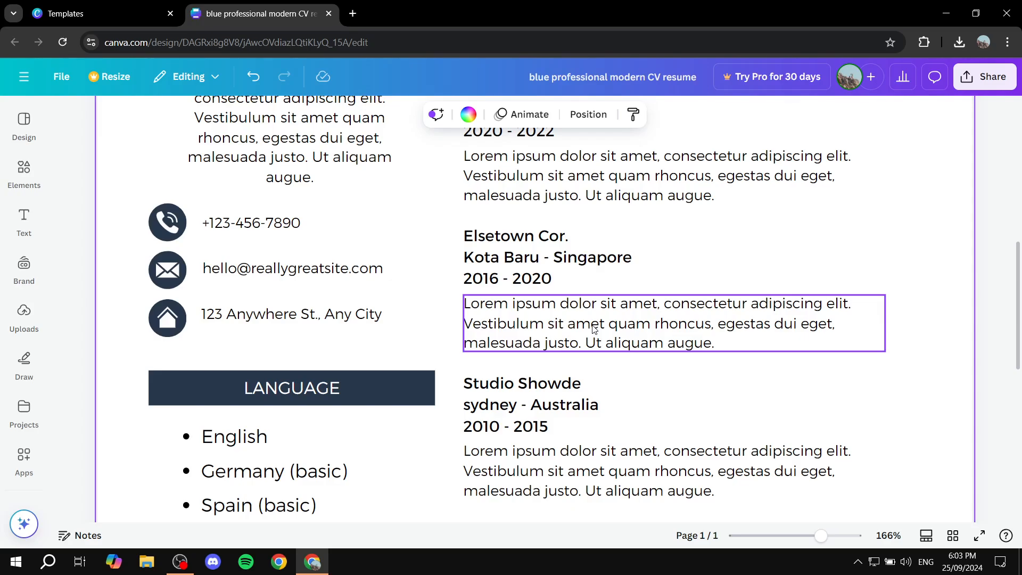
{"action": "scroll", "coordinate": [594, 328], "scroll_direction": "down", "scroll_amount": 4}
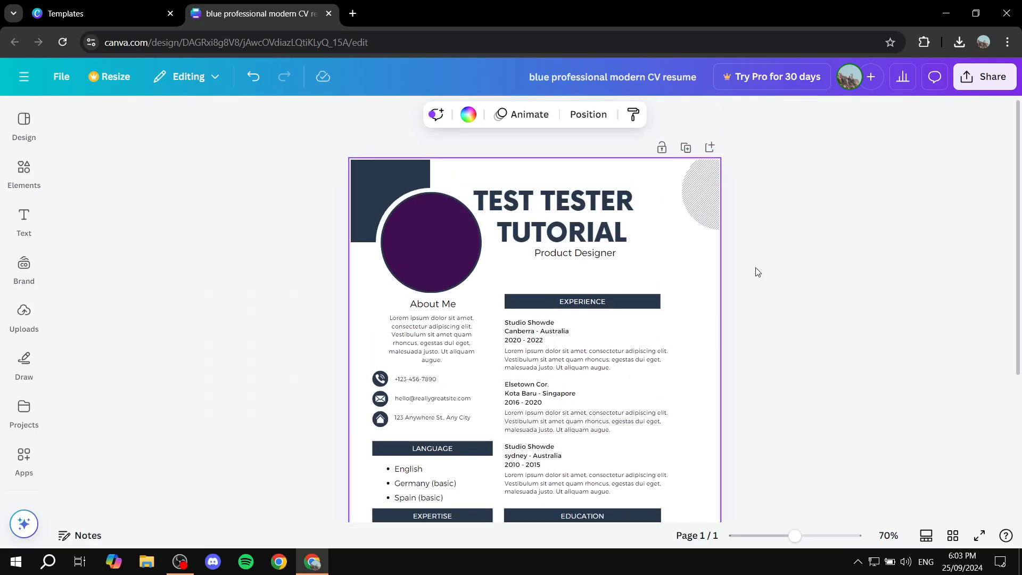
Step: Download the resume design with PDF Standard as the file type
{"action": "left_click", "coordinate": [998, 78]}
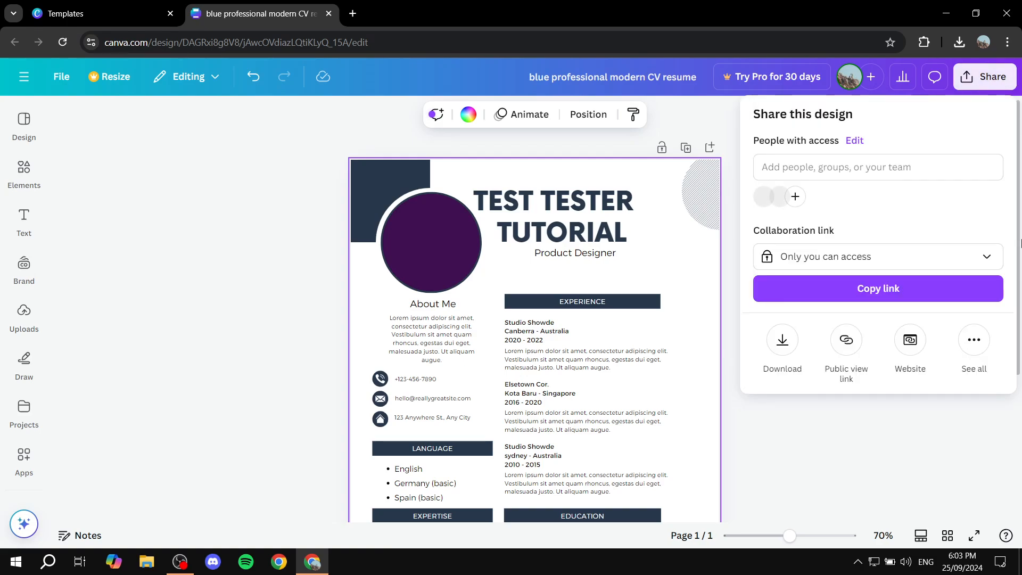
{"action": "left_click", "coordinate": [779, 340]}
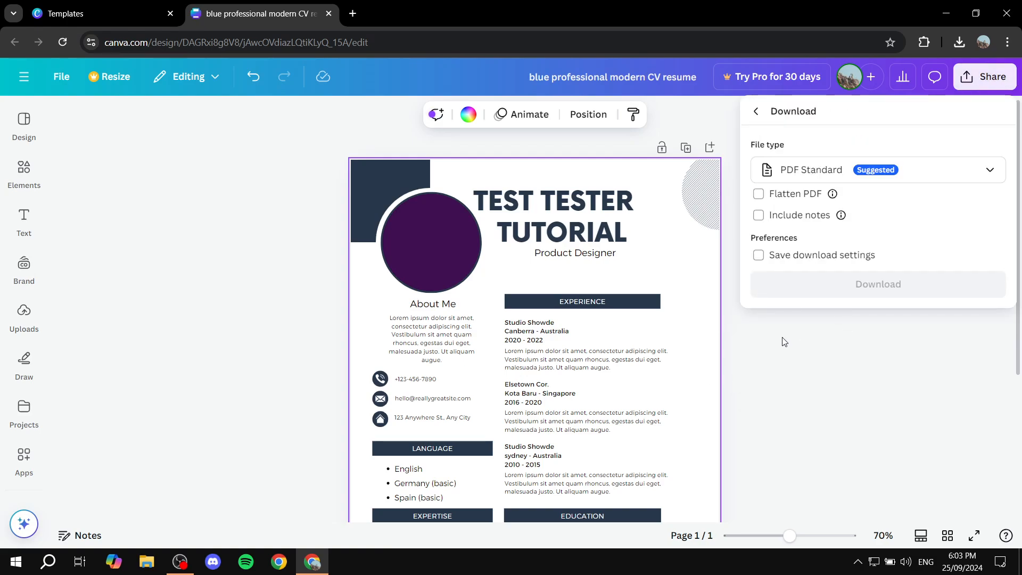
{"action": "left_click", "coordinate": [868, 176]}
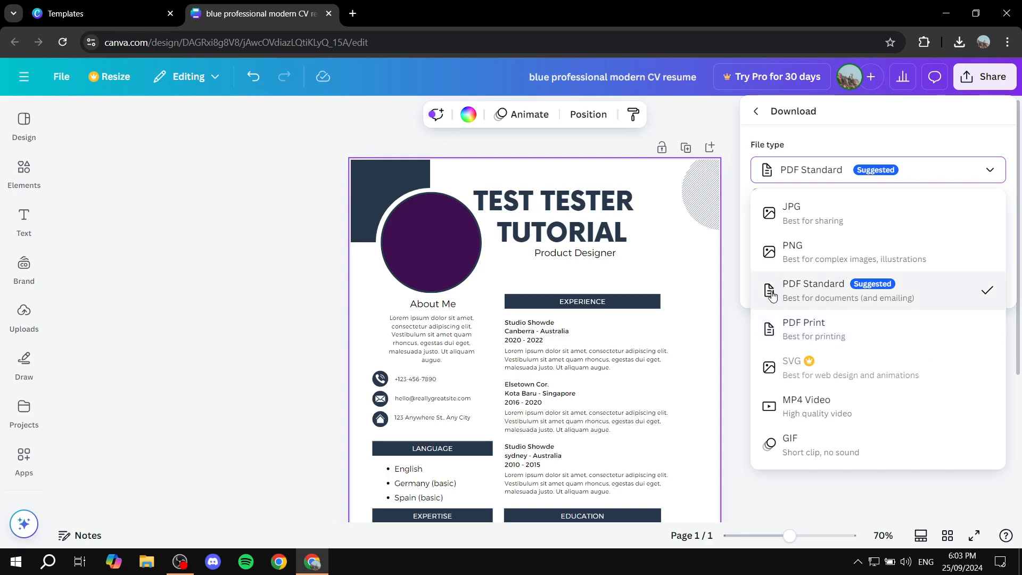
{"action": "left_click", "coordinate": [828, 296]}
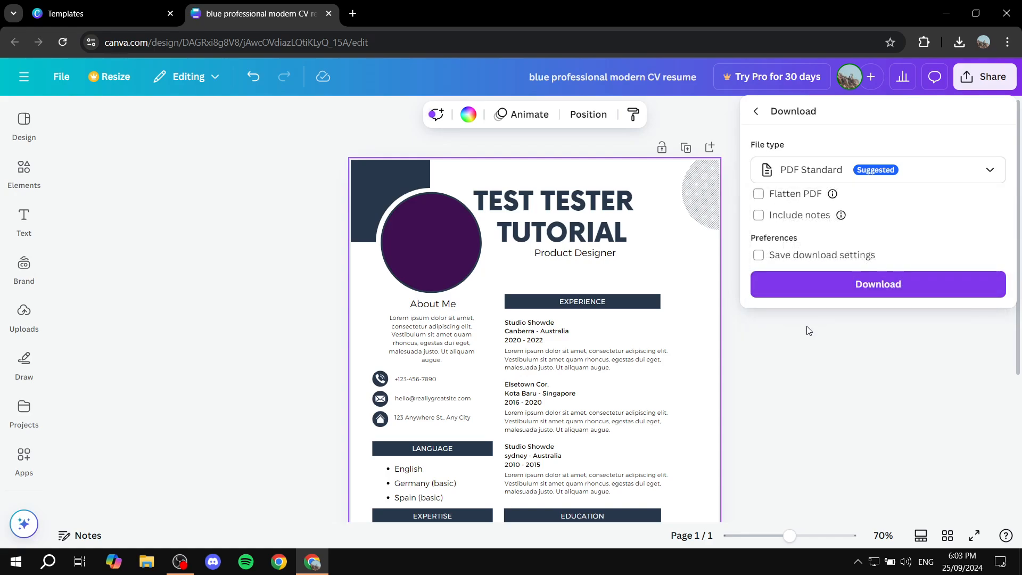
{"action": "left_click", "coordinate": [931, 297]}
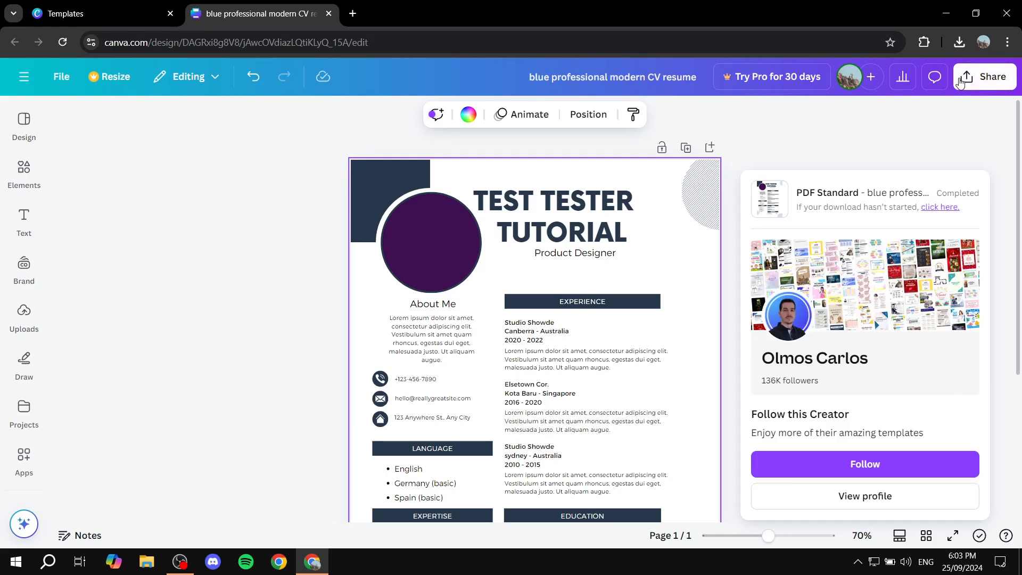
Step: Open the downloaded resume PDF in the browser to check its page, then close it and return to the design
{"action": "left_click", "coordinate": [863, 80]}
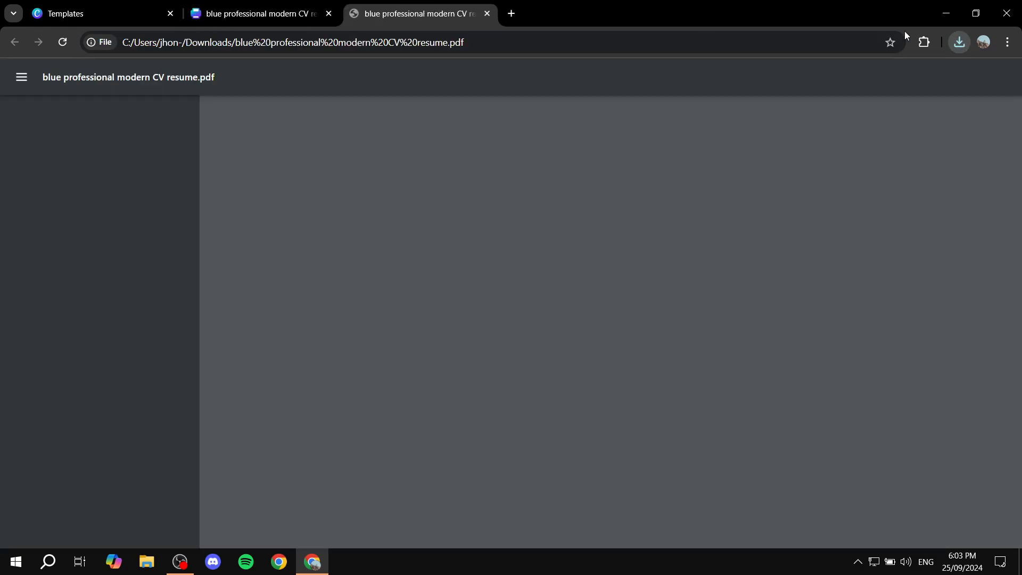
{"action": "scroll", "coordinate": [776, 253], "scroll_direction": "down", "scroll_amount": 5}
{"action": "scroll", "coordinate": [786, 267], "scroll_direction": "up", "scroll_amount": 5}
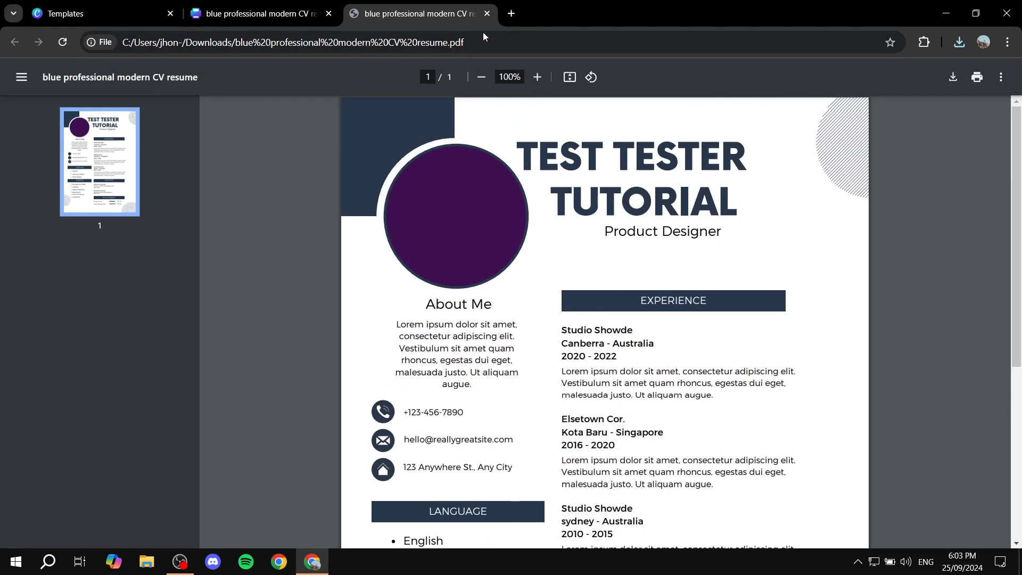
{"action": "left_click", "coordinate": [488, 15]}
{"action": "left_click", "coordinate": [959, 42]}
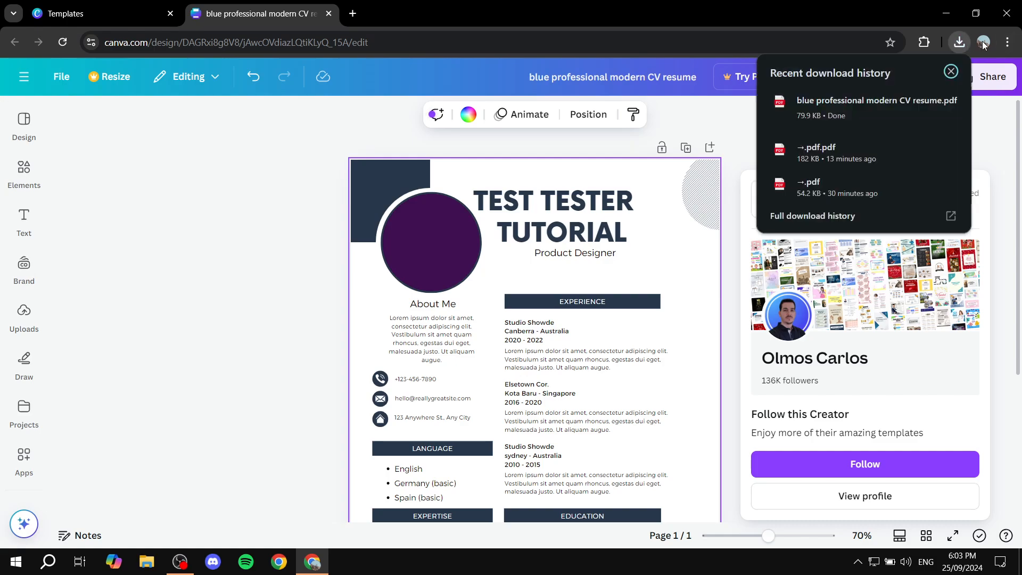
{"action": "left_click", "coordinate": [160, 234]}
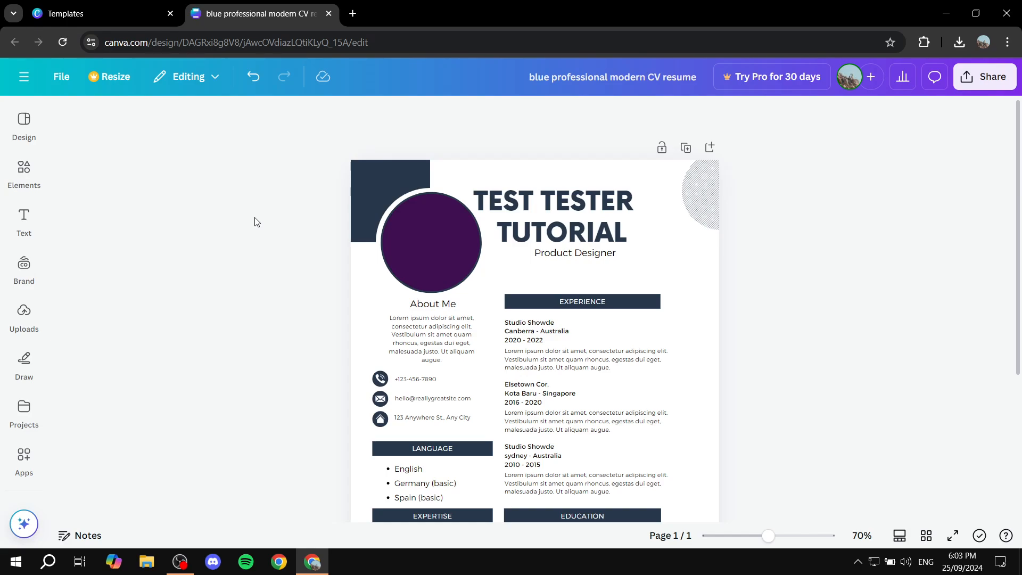